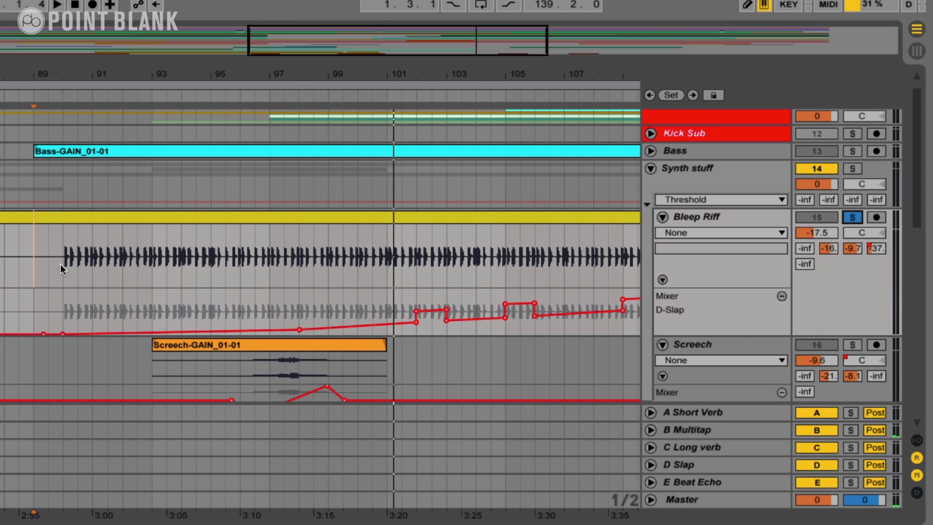
# Step: Play the soloed Bleep Riff from bar 90 and compare its sound with EQ Eight bypassed and enabled
pyautogui.click(60, 264)
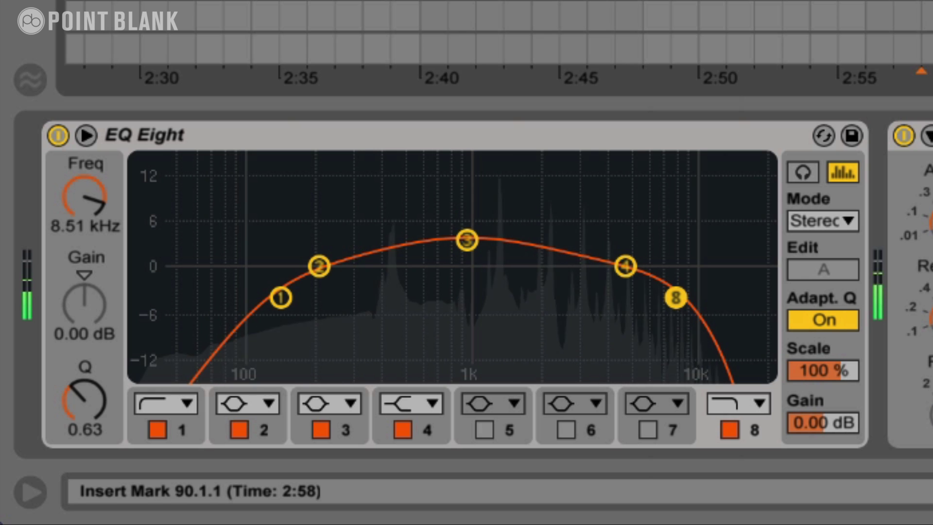
pyautogui.click(57, 136)
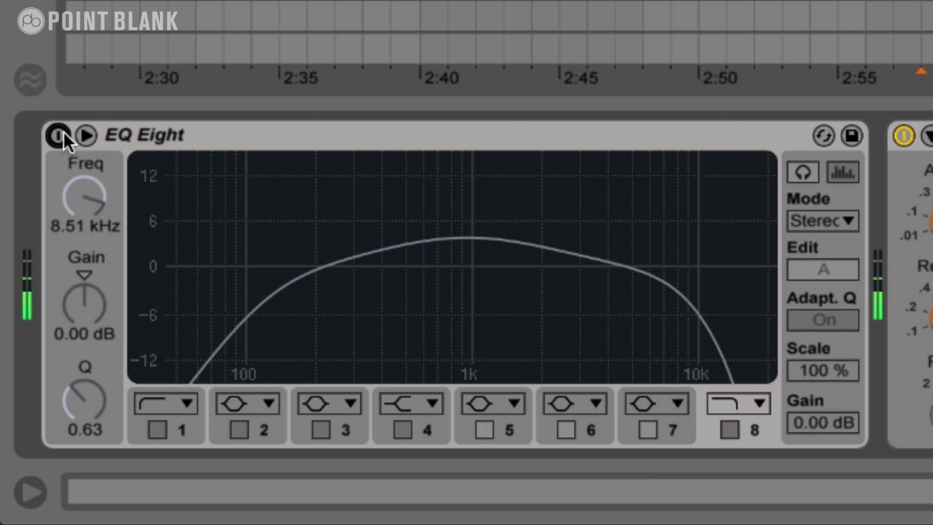
pyautogui.click(63, 134)
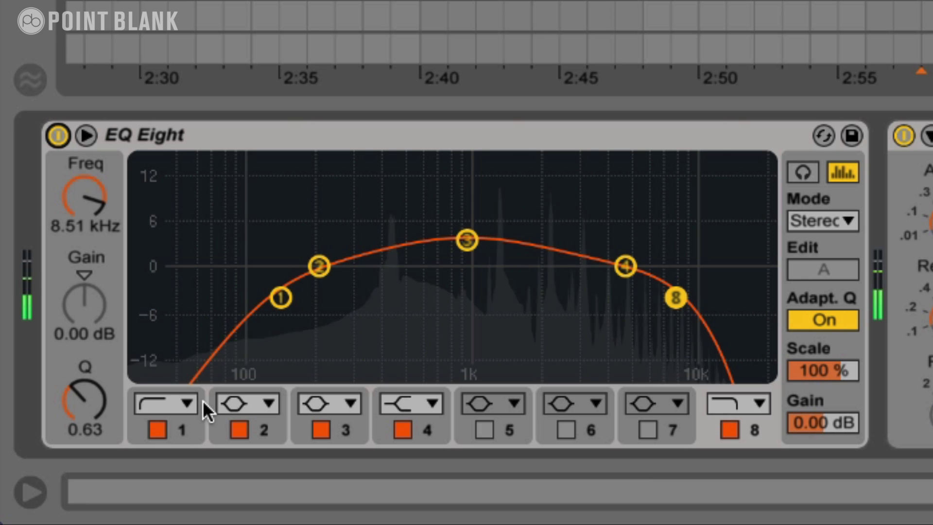
pyautogui.click(64, 138)
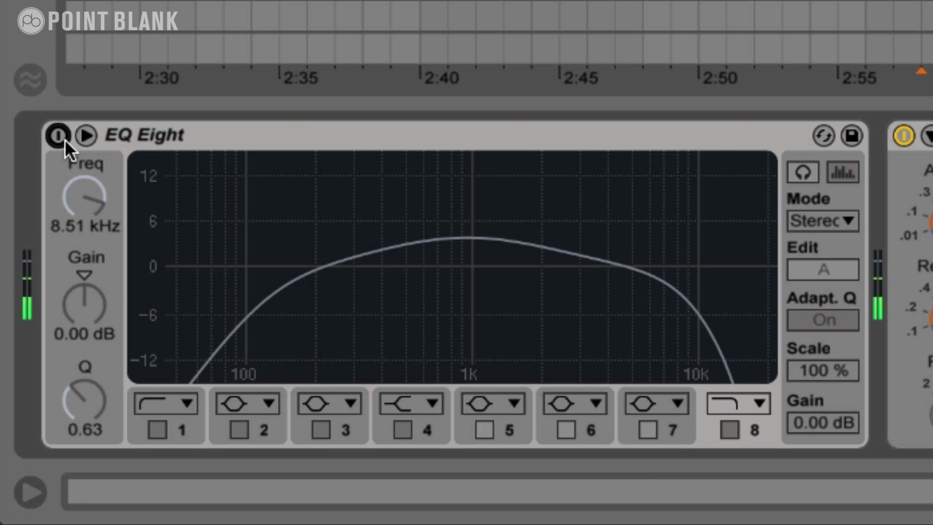
pyautogui.click(65, 139)
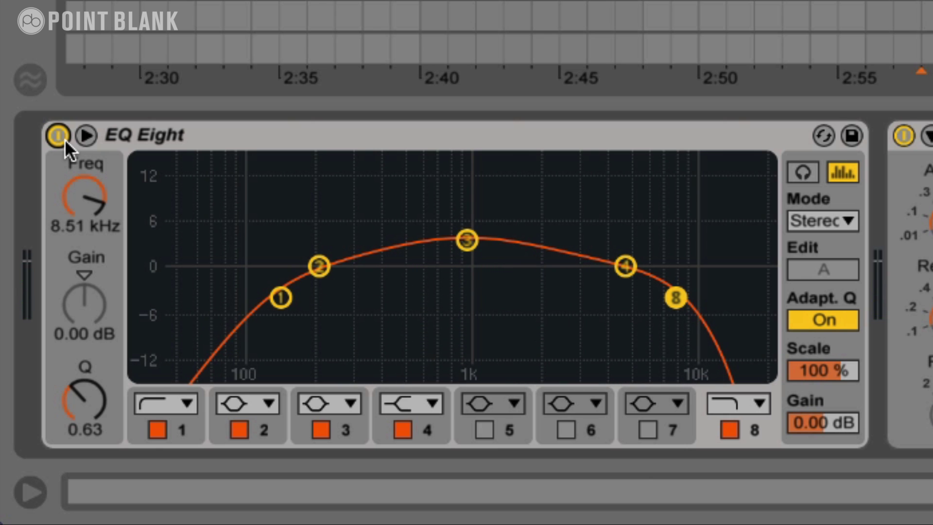
pyautogui.press('space')
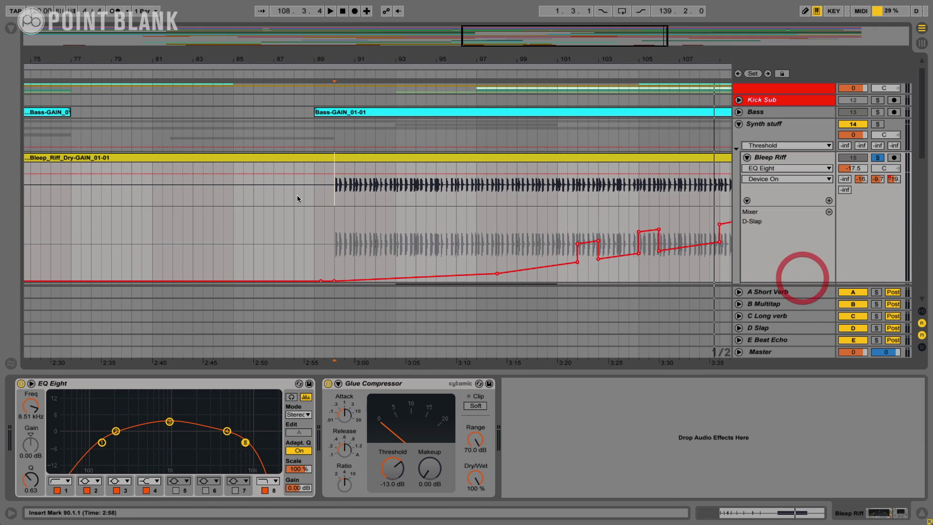
# Step: Play the Bleep Riff and examine its D-Slap send automation from bar 90 to the end of the riff
pyautogui.hscroll(10, 298, 198)
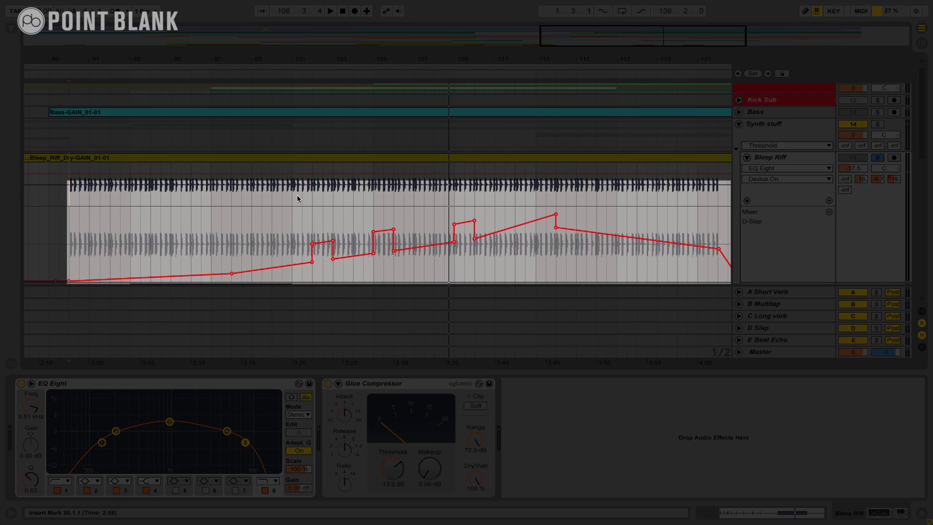
pyautogui.hscroll(3, 298, 199)
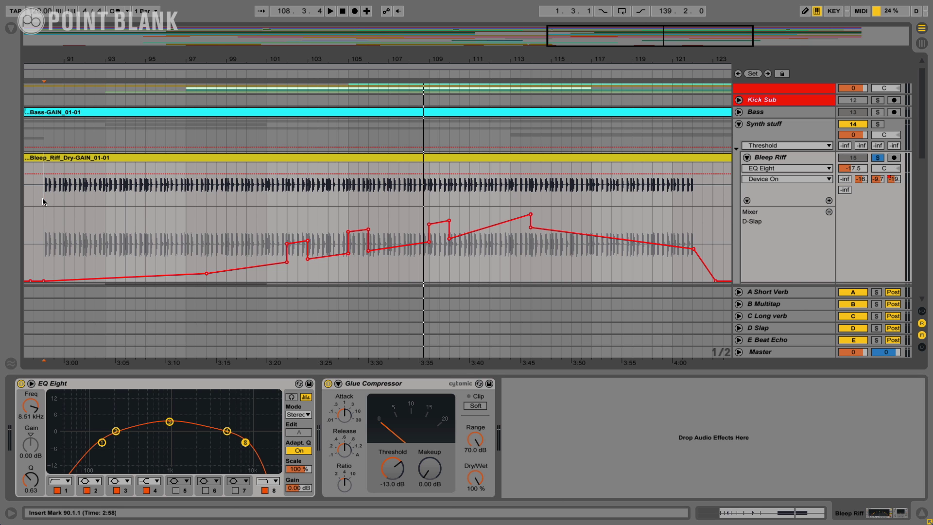
pyautogui.press('space')
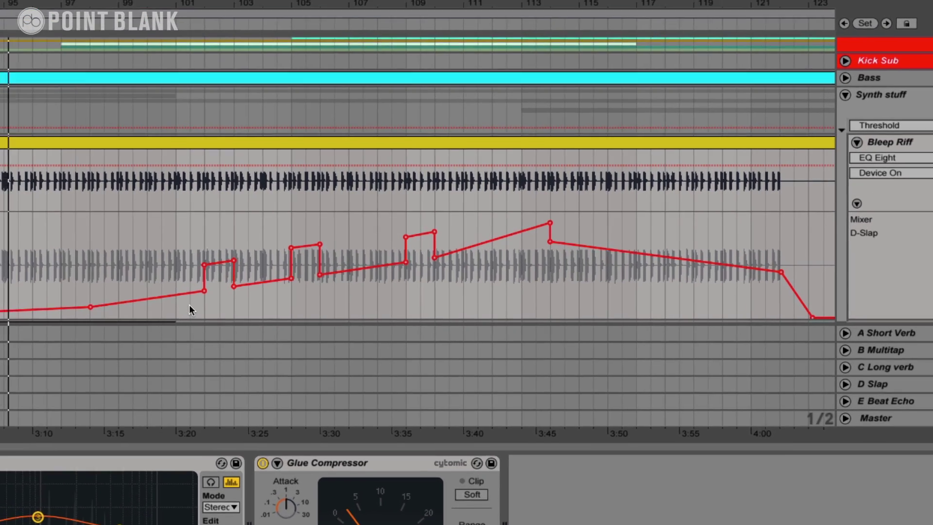
pyautogui.click(293, 272)
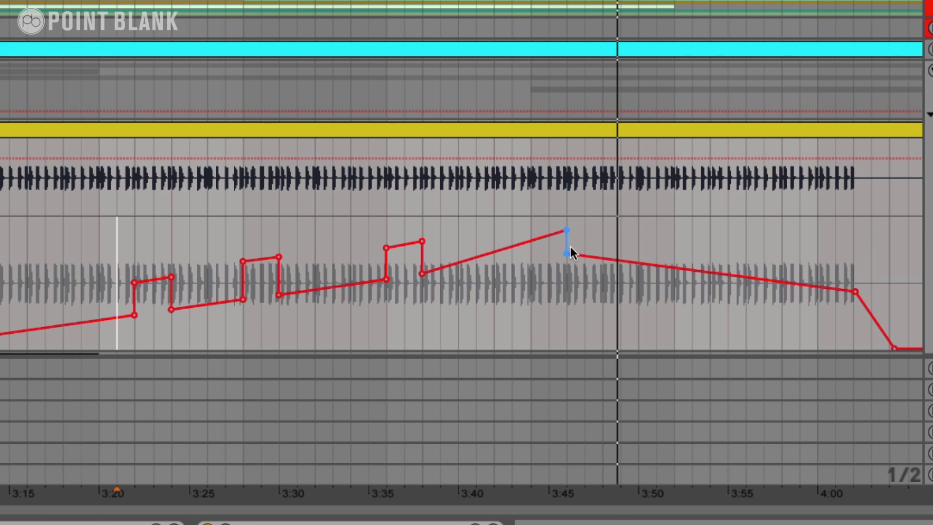
pyautogui.moveTo(568, 255)
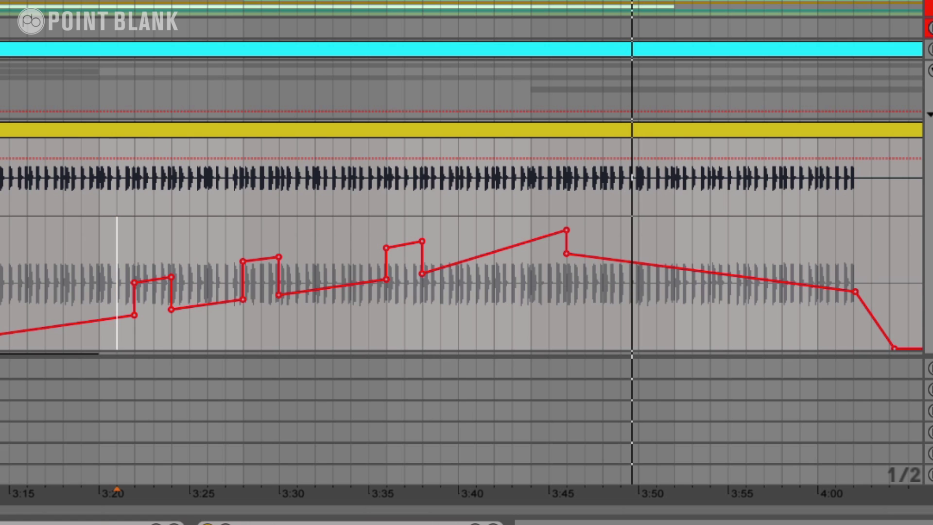
pyautogui.click(379, 229)
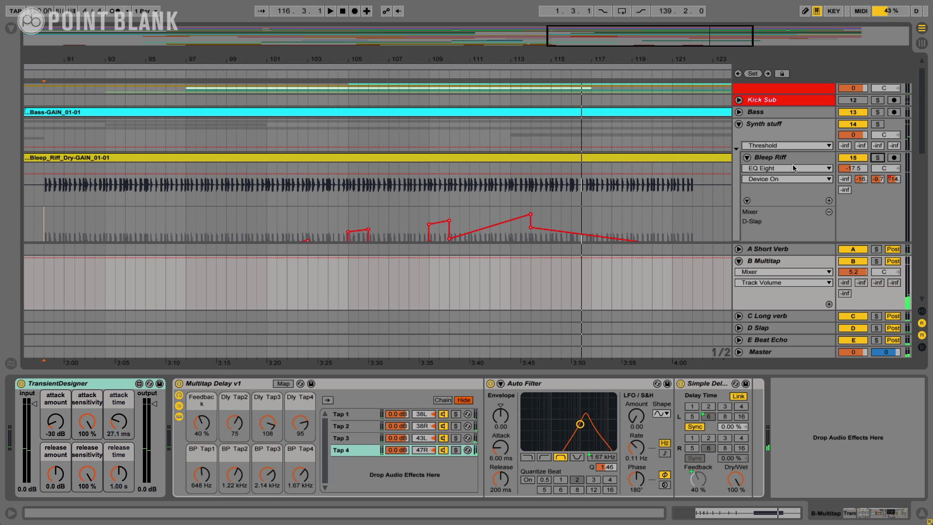
# Step: Select the Screech track, play it from 96.3.1 and solo it to listen to it alone
pyautogui.scroll(-5, 794, 168)
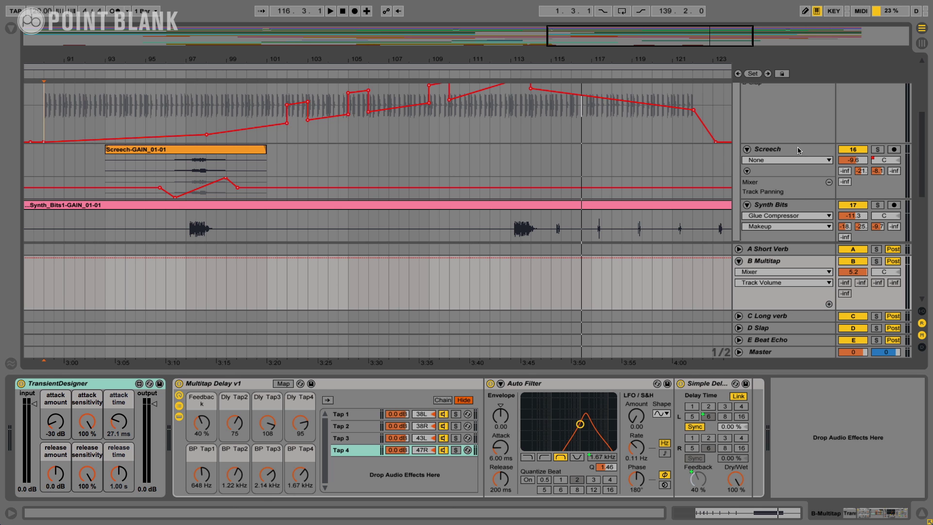
pyautogui.click(799, 150)
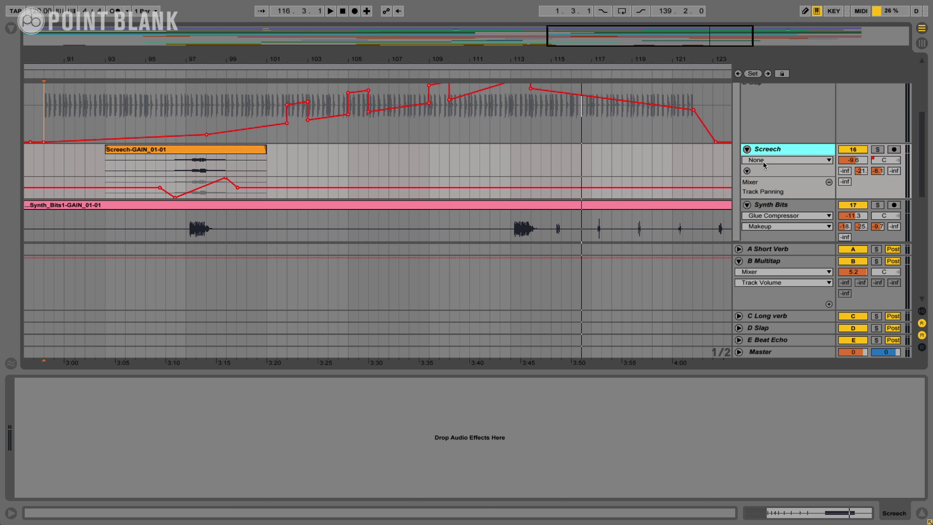
pyautogui.click(773, 151)
pyautogui.click(781, 150)
pyautogui.click(176, 166)
pyautogui.press('space')
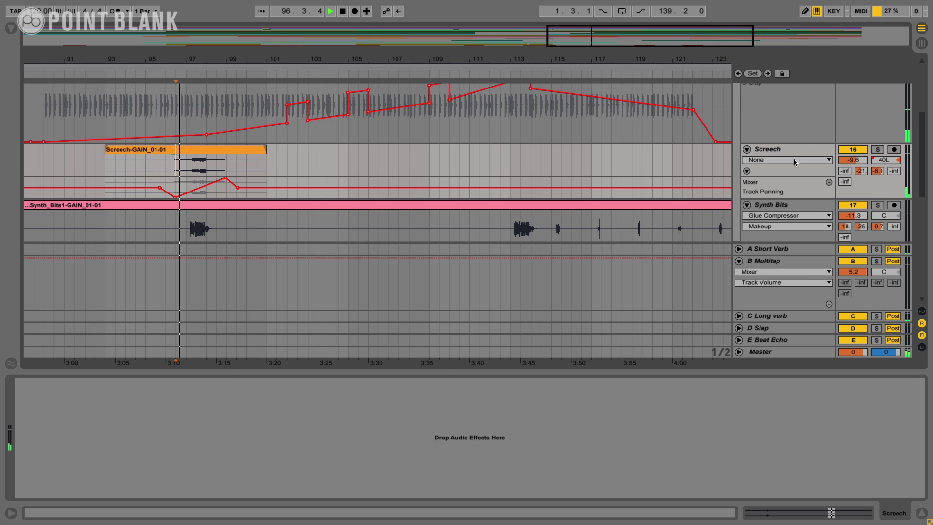
pyautogui.click(878, 150)
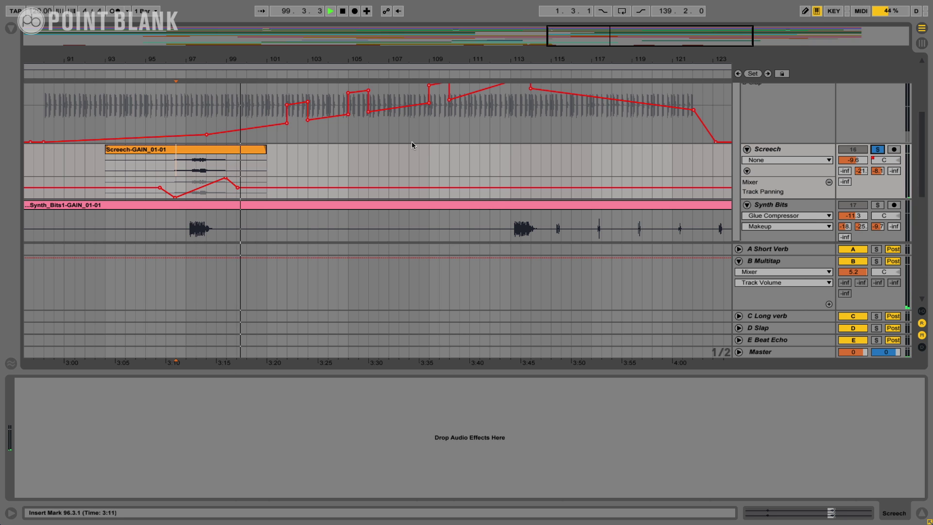
pyautogui.press('space')
pyautogui.press('space')
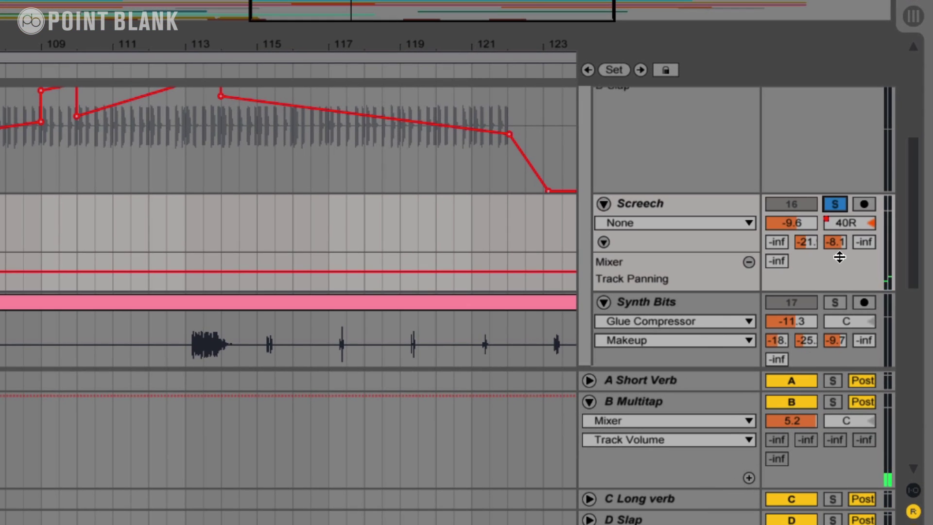
# Step: Show the Screech track's C-Long verb send and inspect the Utility and Reverb devices on the C Long verb return
pyautogui.click(839, 242)
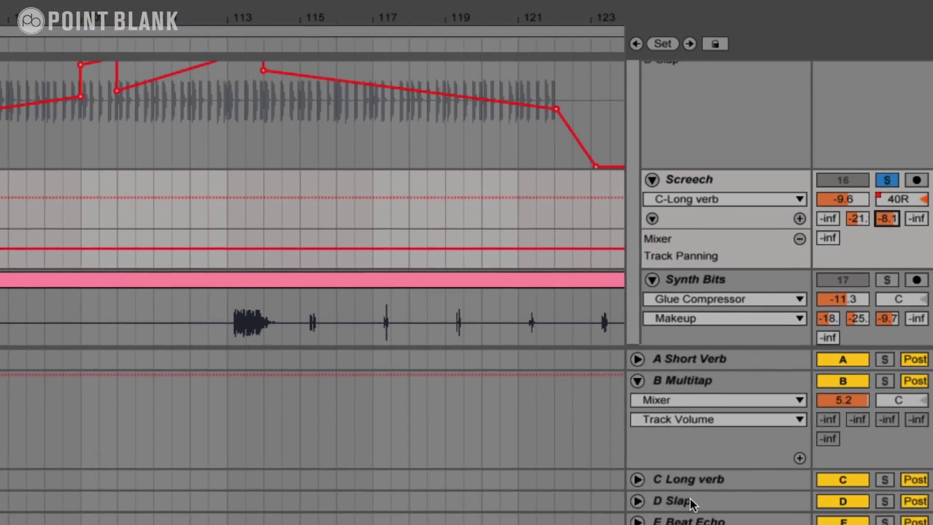
pyautogui.click(644, 501)
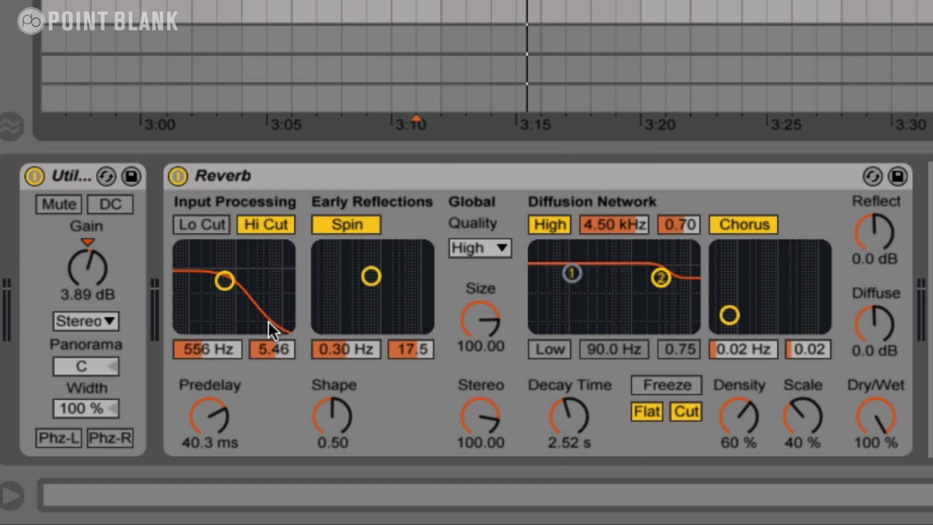
pyautogui.click(54, 174)
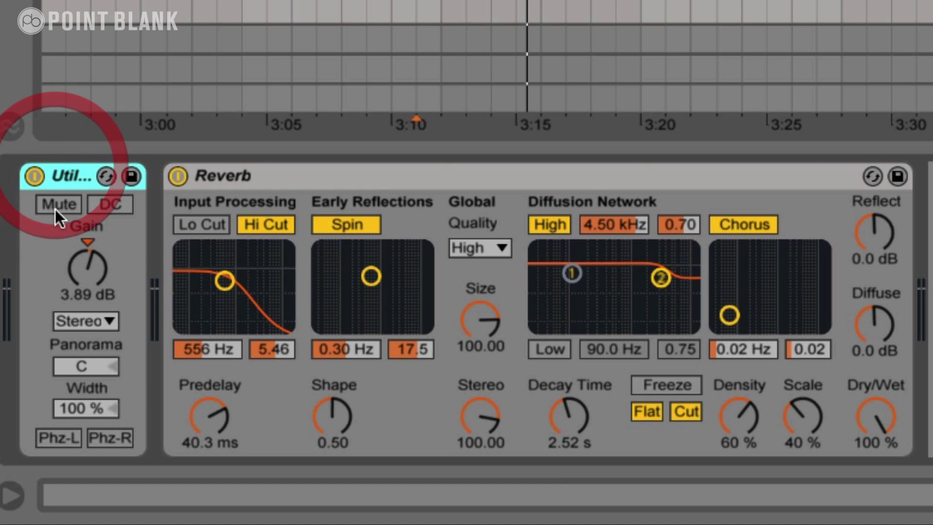
pyautogui.click(80, 268)
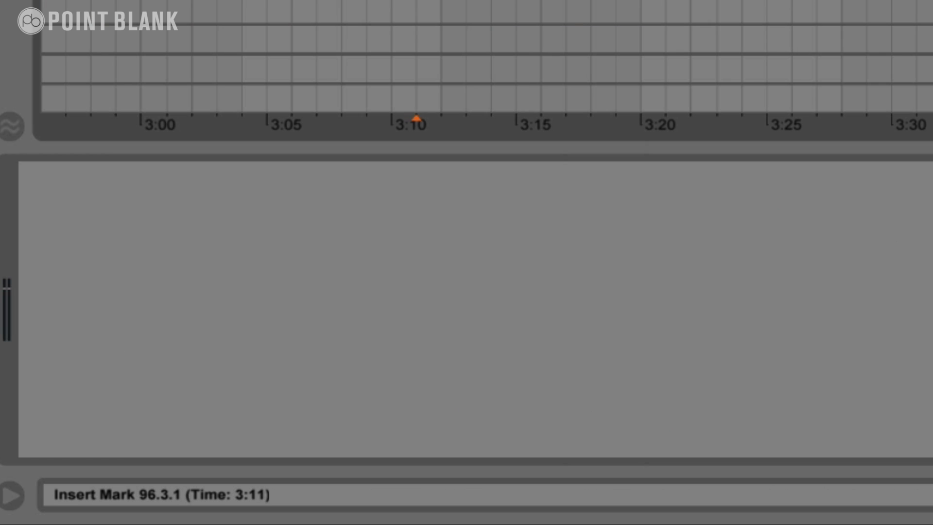
# Step: Play the soloed Screech from 96.3.1 and examine its track panning automation
pyautogui.press('space')
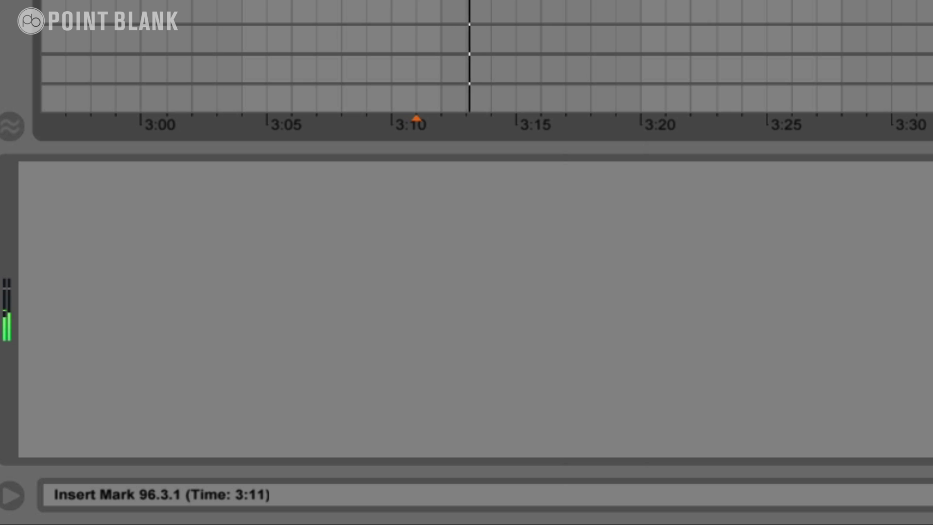
pyautogui.press('space')
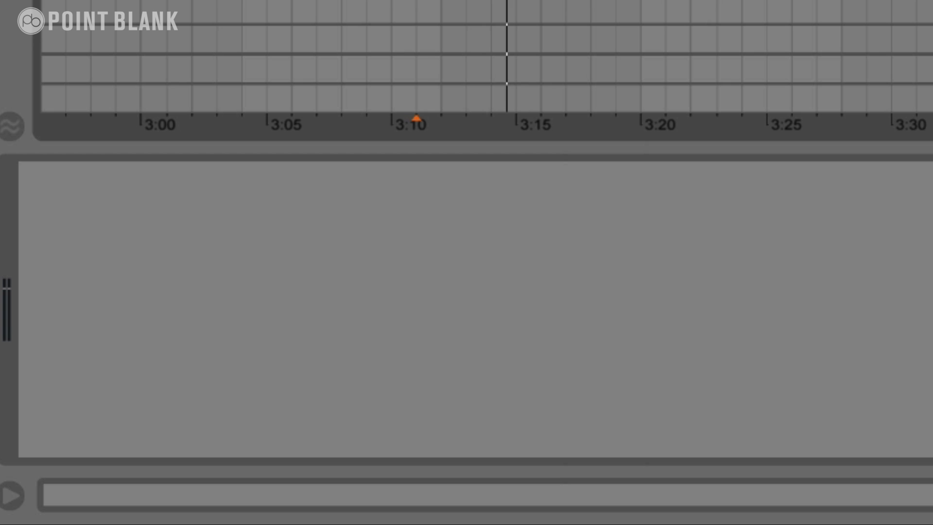
pyautogui.click(924, 12)
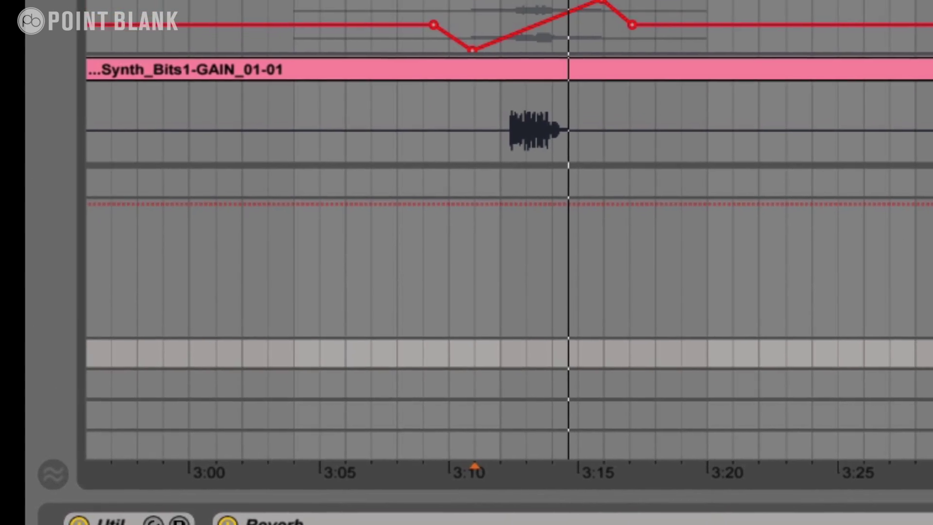
pyautogui.click(464, 77)
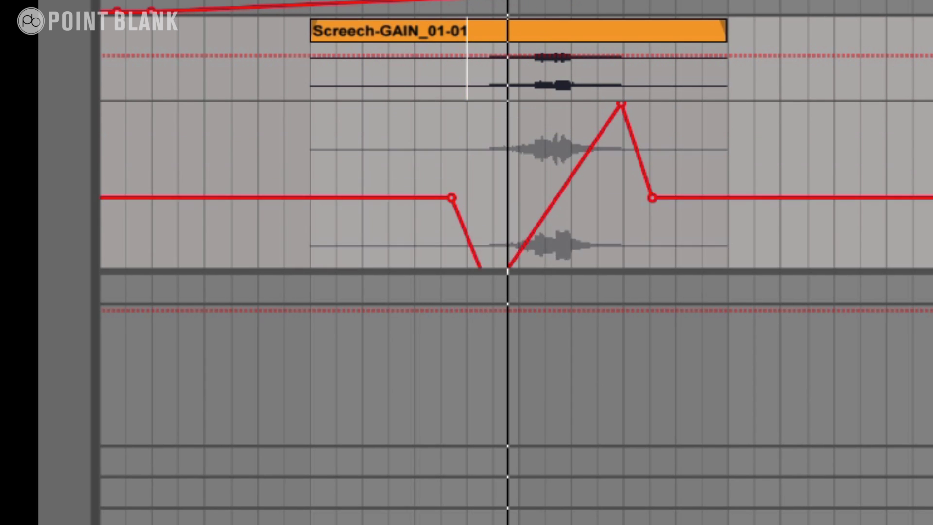
pyautogui.click(443, 208)
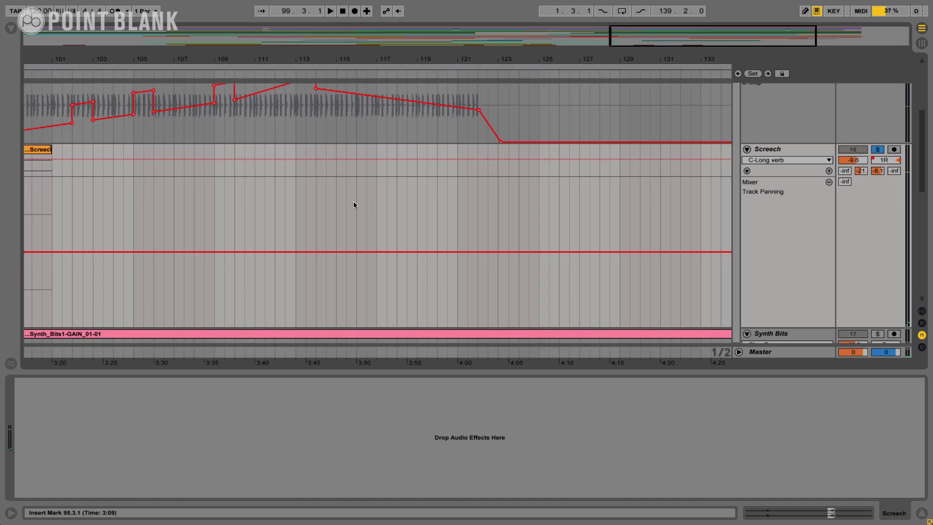
# Step: Play the earlier Screech clip from 23.3.1 and unsolo the track to hear its panning in the full mix
pyautogui.hscroll(-10, 435, 201)
pyautogui.hscroll(-15, 354, 203)
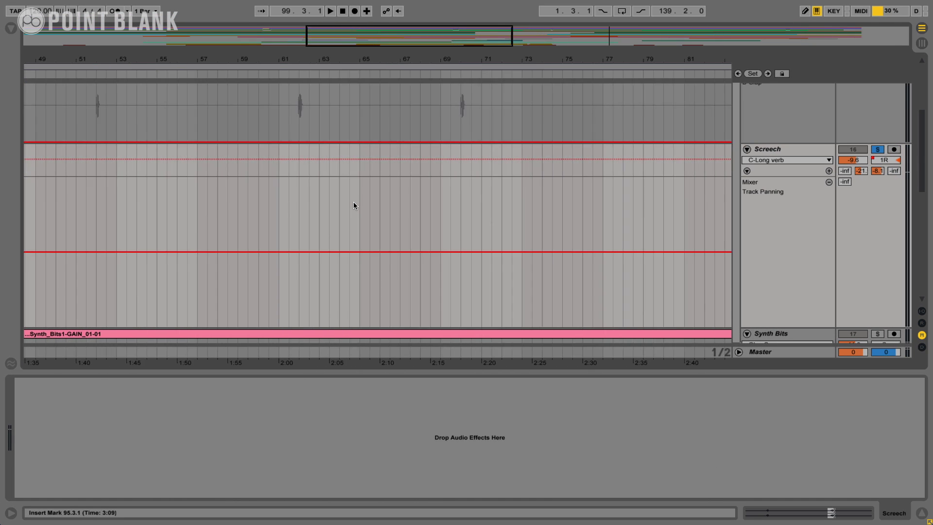
pyautogui.hscroll(2, 356, 202)
pyautogui.click(402, 203)
pyautogui.click(392, 205)
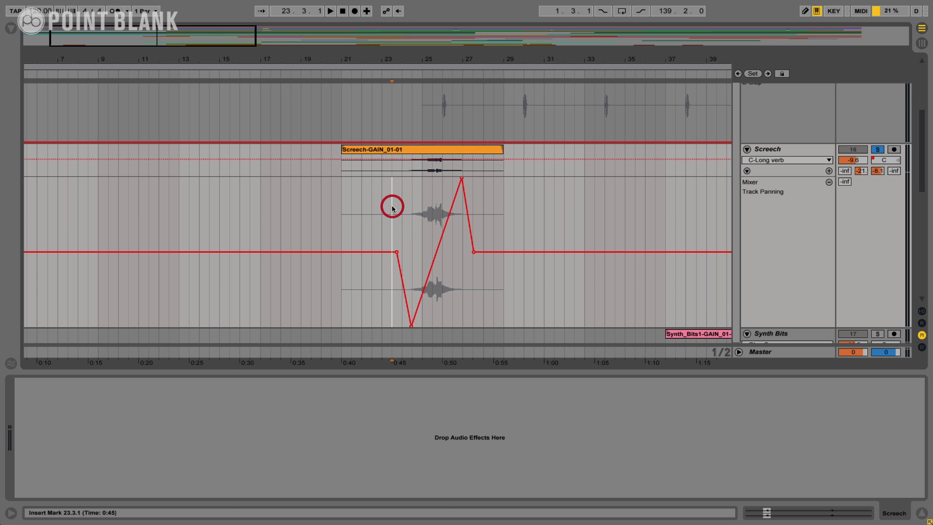
pyautogui.press('space')
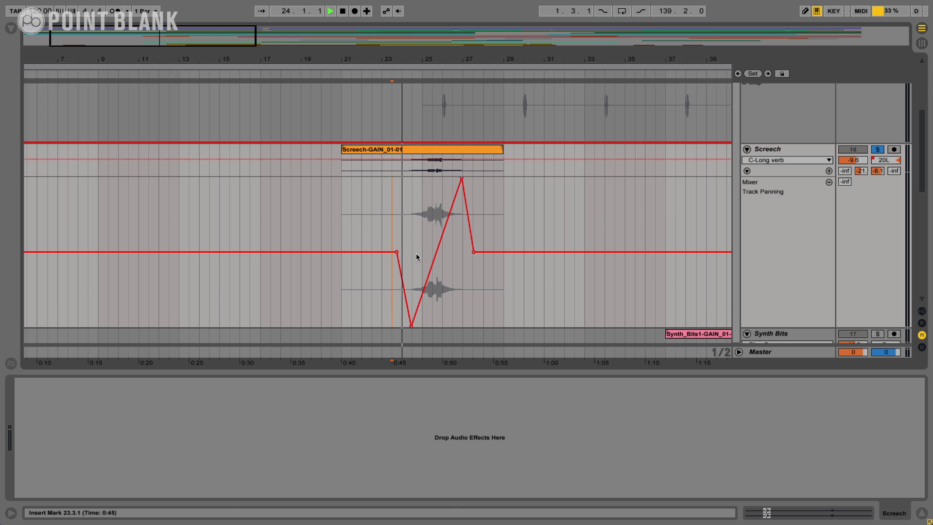
pyautogui.click(875, 149)
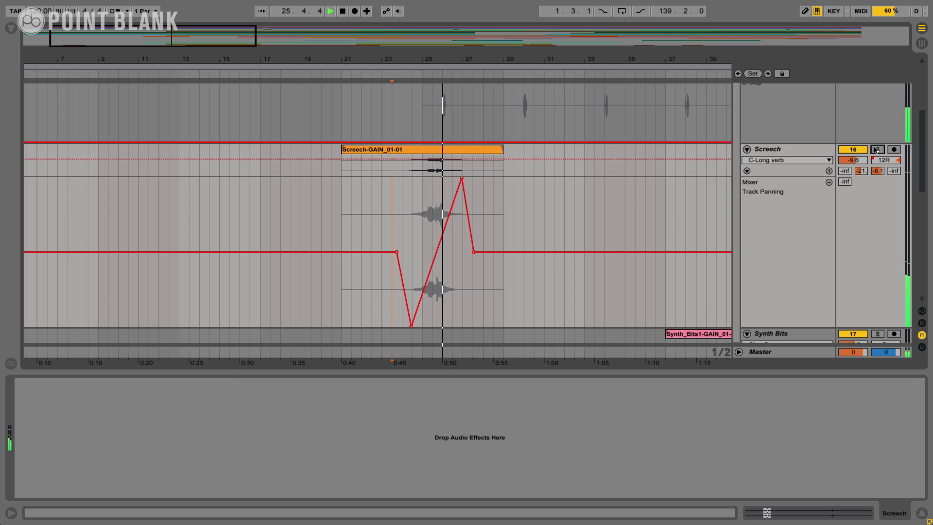
pyautogui.press('space')
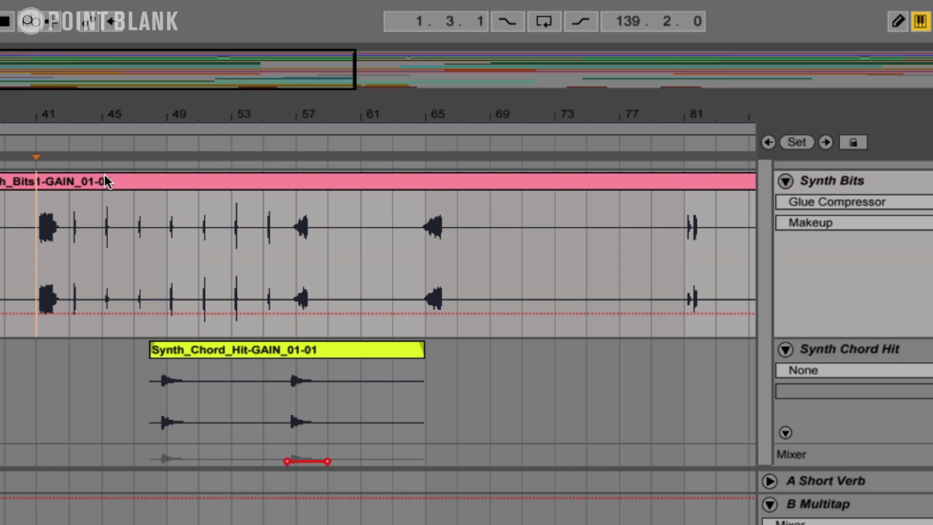
# Step: Play the Synth Bits clip from bars 41, 57 and 81 to hear its different sounds
pyautogui.press('space')
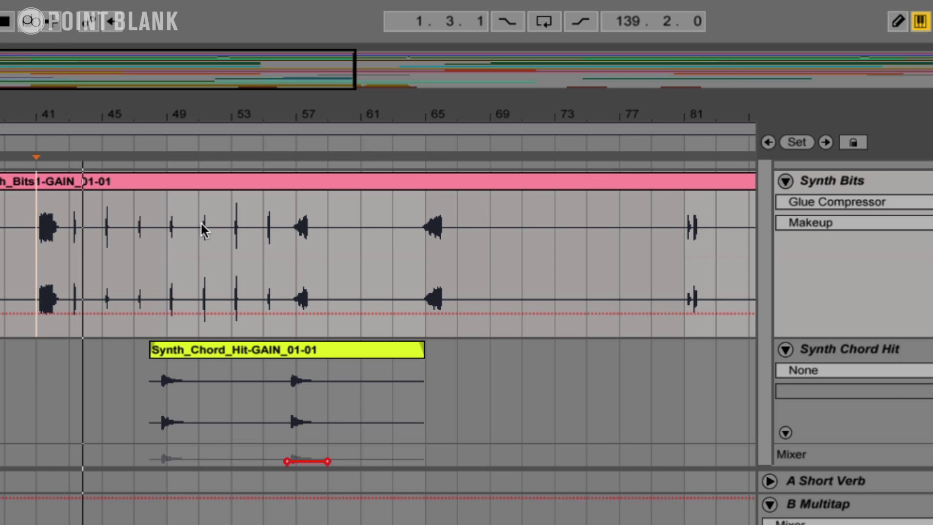
pyautogui.click(285, 236)
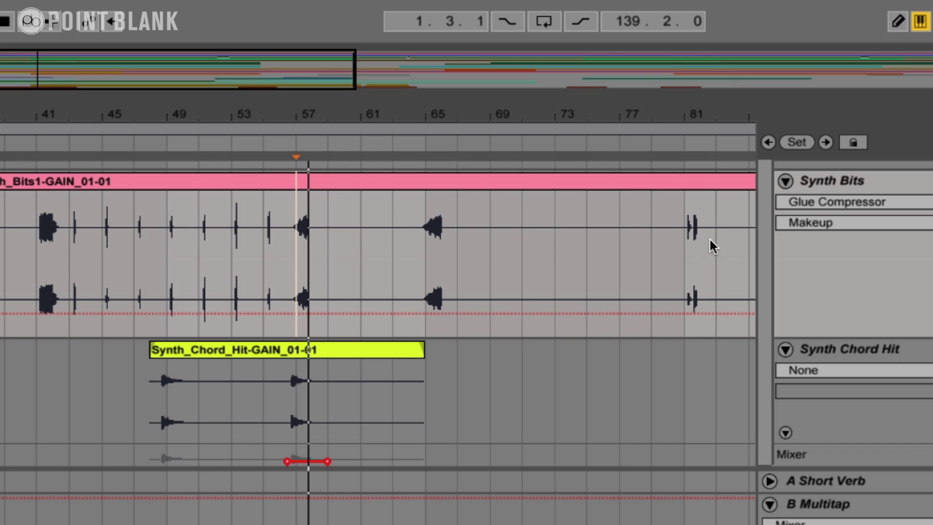
pyautogui.click(681, 250)
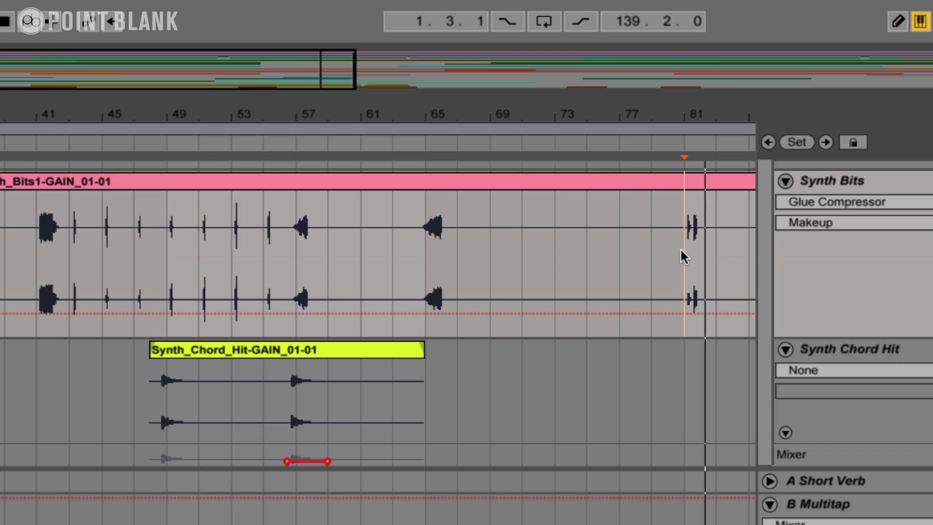
pyautogui.hscroll(1, 521, 264)
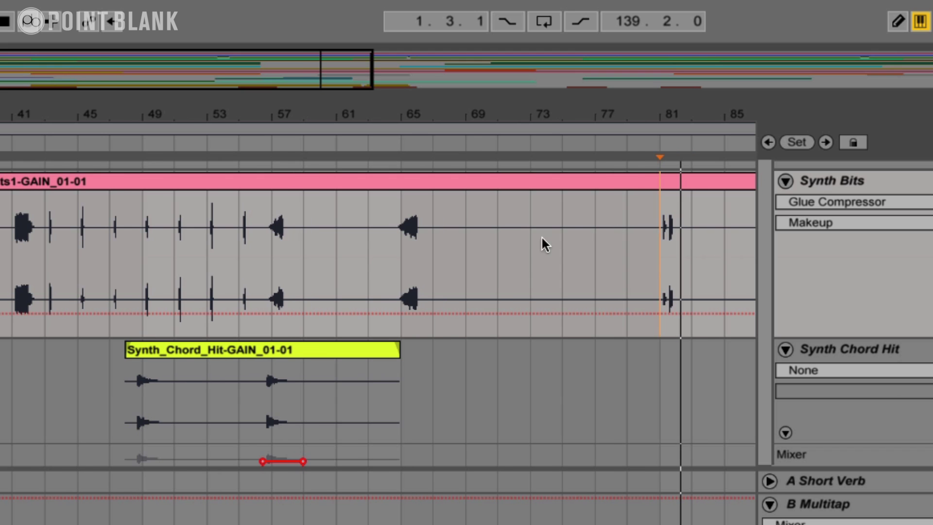
# Step: Show the Synth Bits track's Glue Compressor settings and play the track from 41.1.1 to hear it with its A Short Verb reverb
pyautogui.click(824, 183)
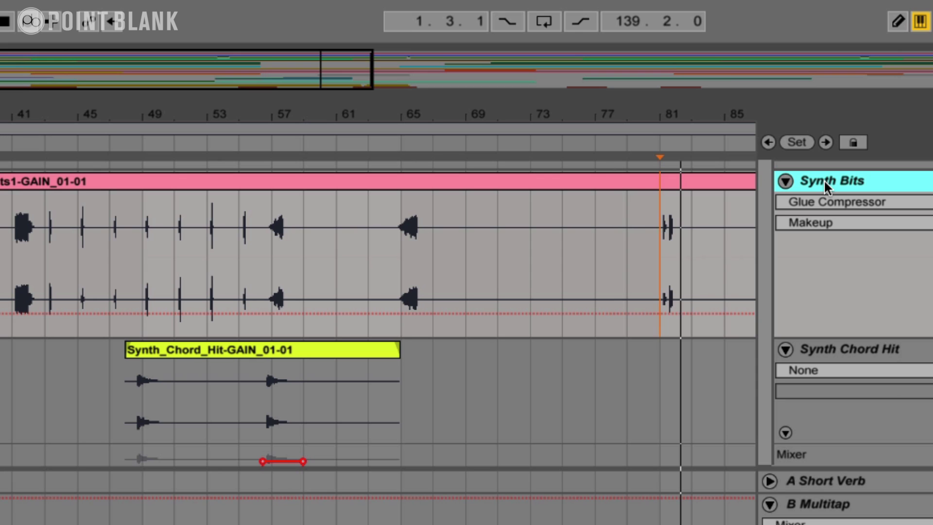
pyautogui.hscroll(-2, 168, 267)
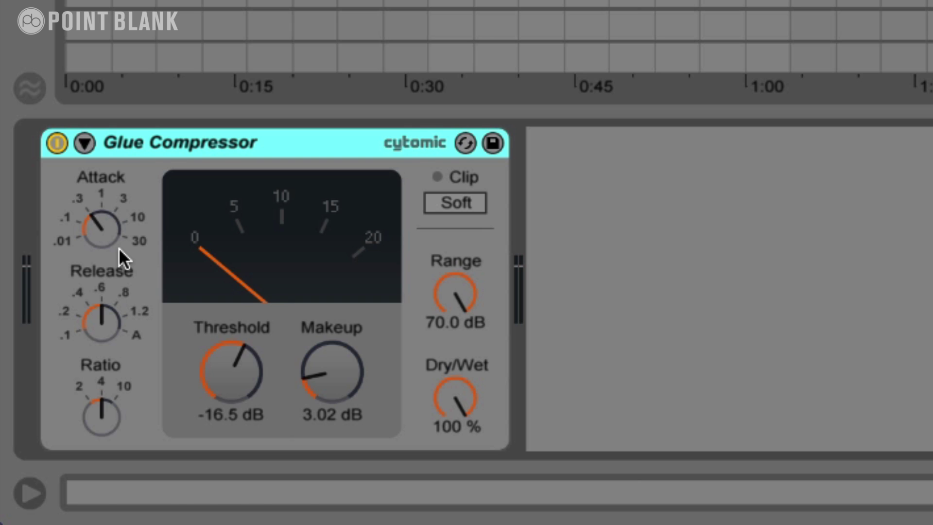
pyautogui.click(930, 25)
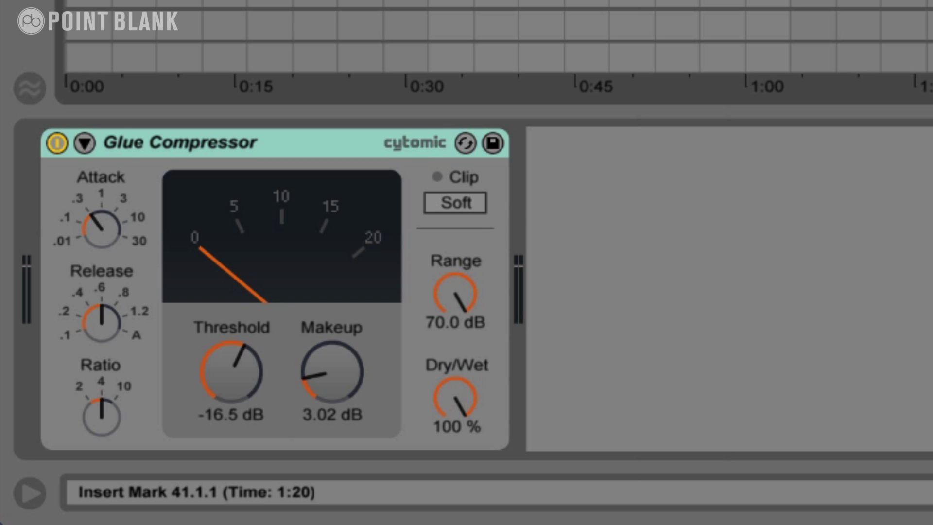
pyautogui.press('space')
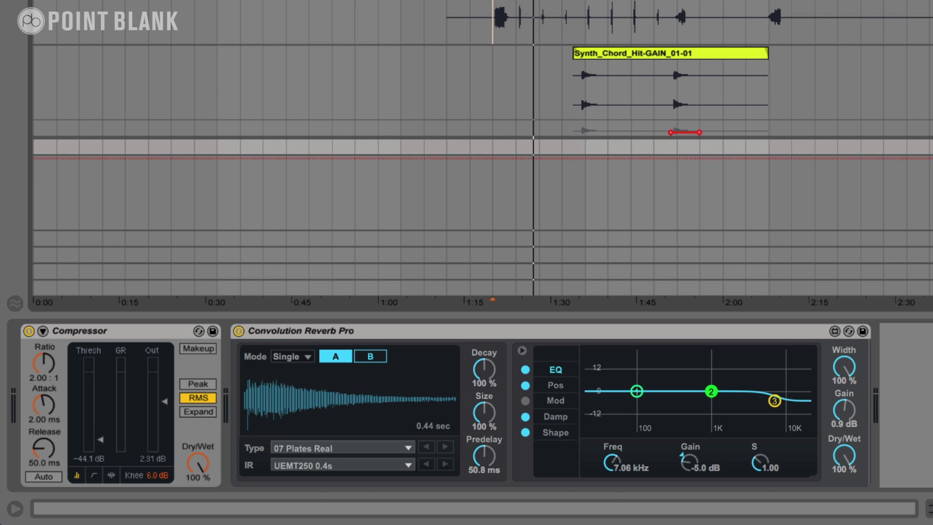
pyautogui.press('space')
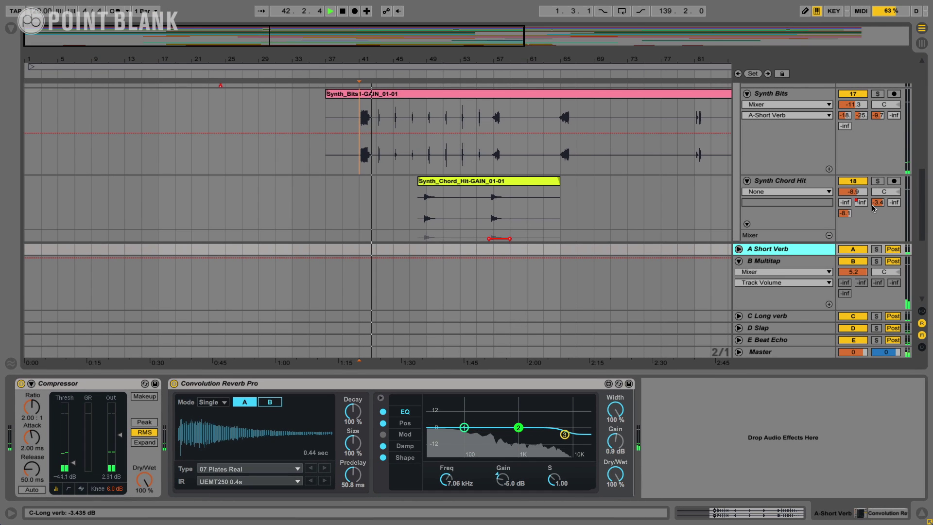
# Step: Show the Synth Chord Hit's C-Long verb send and inspect the devices on the C Long verb and E Beat Echo returns
pyautogui.click(877, 202)
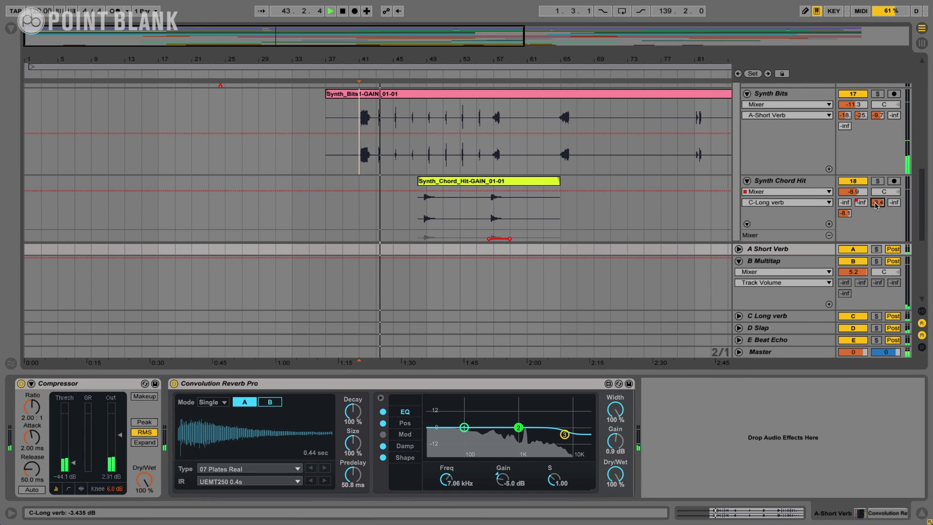
pyautogui.click(782, 318)
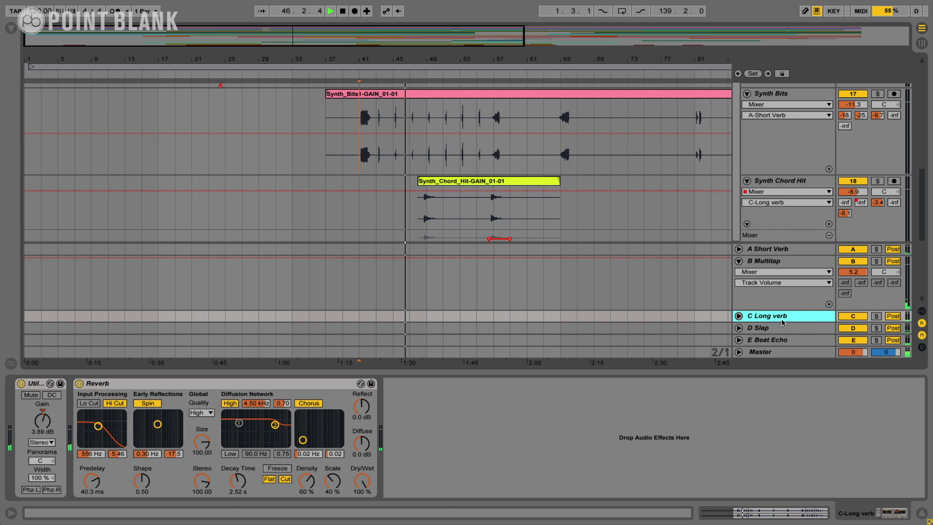
pyautogui.click(794, 342)
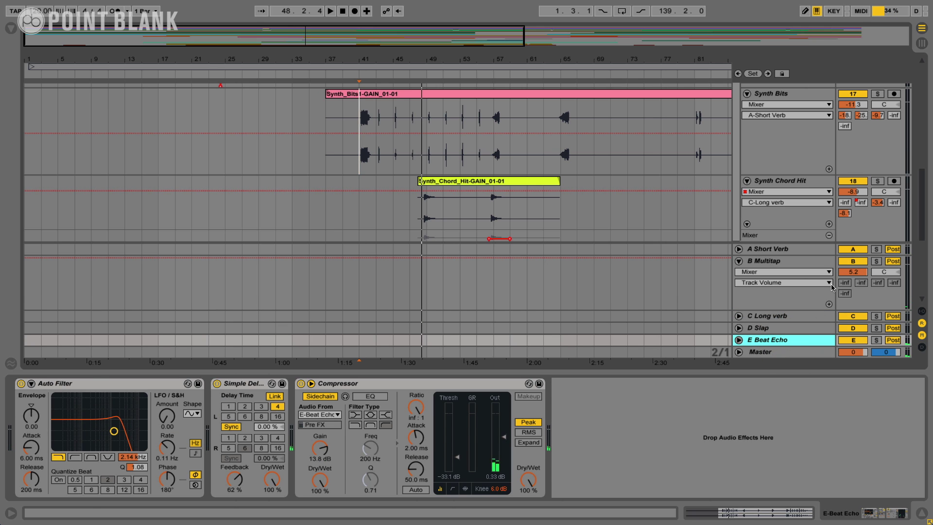
# Step: Solo the Synth Chord Hit track and play its first chord hit near bar 49
pyautogui.click(809, 180)
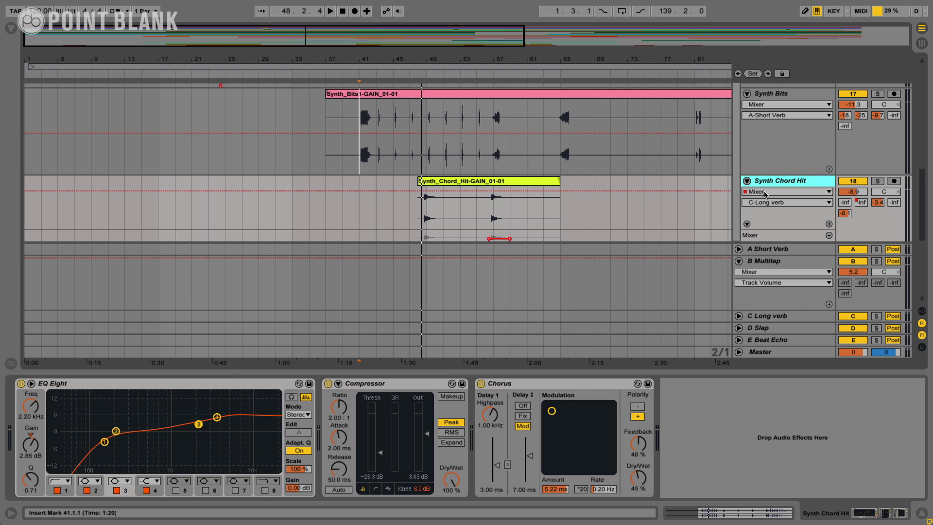
pyautogui.click(877, 182)
pyautogui.press('space')
pyautogui.press('space')
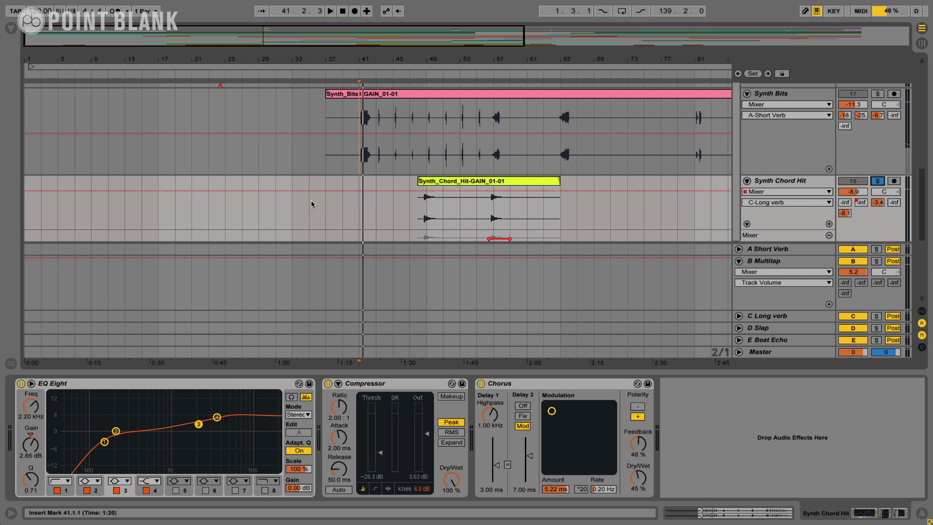
pyautogui.click(424, 208)
pyautogui.press('space')
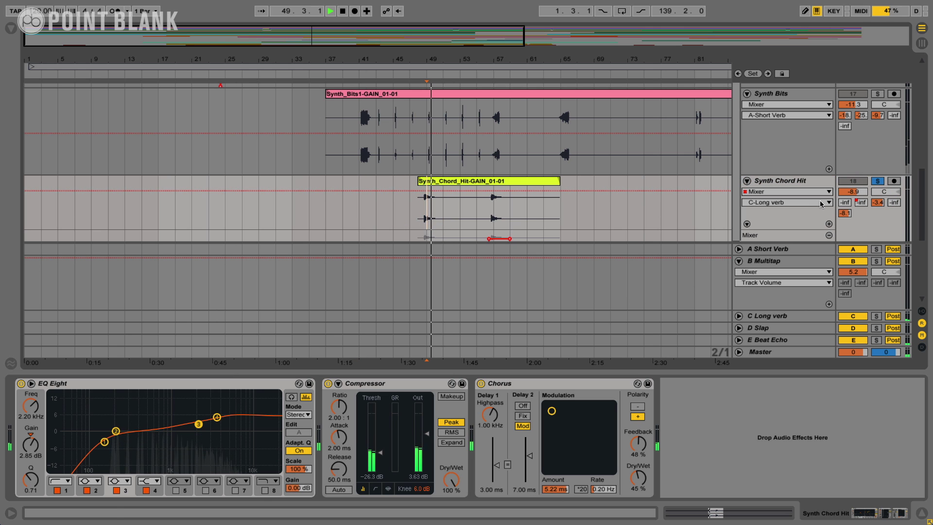
# Step: Show the Synth Chord Hit's E-Beat Echo send and inspect the E Beat Echo return's Simple Delay and sidechained Compressor during looped playback
pyautogui.click(852, 214)
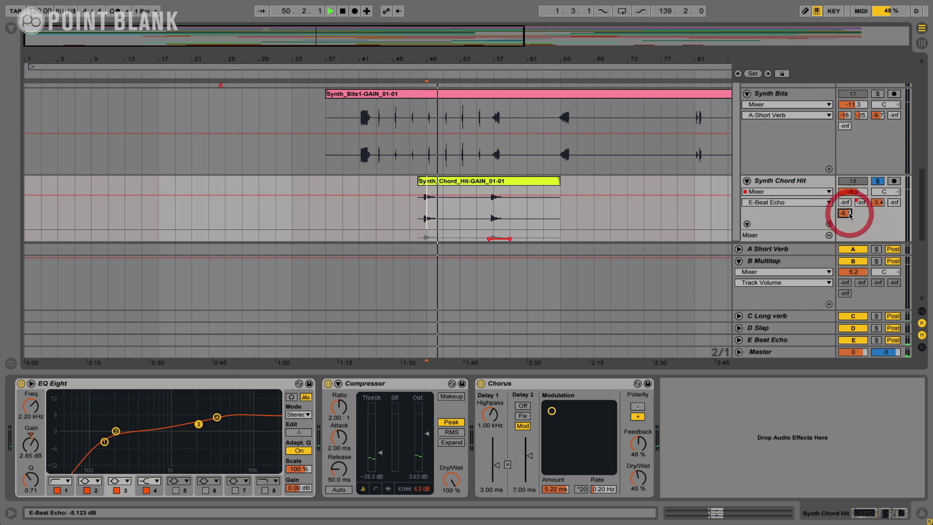
pyautogui.click(801, 341)
pyautogui.press('space')
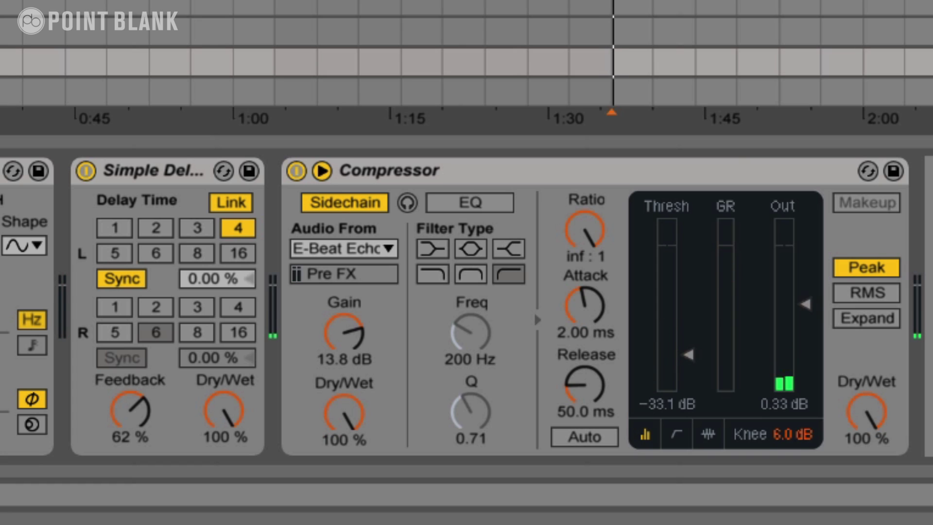
pyautogui.press('space')
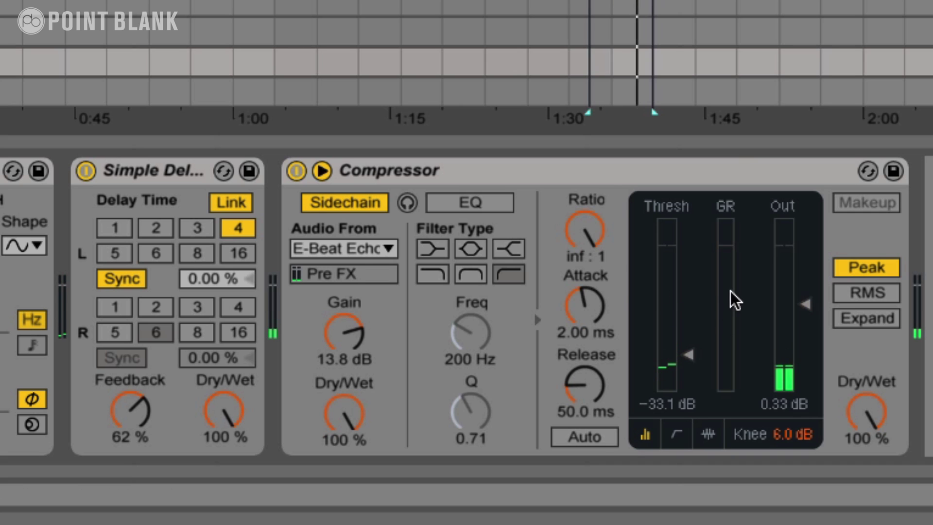
pyautogui.click(602, 171)
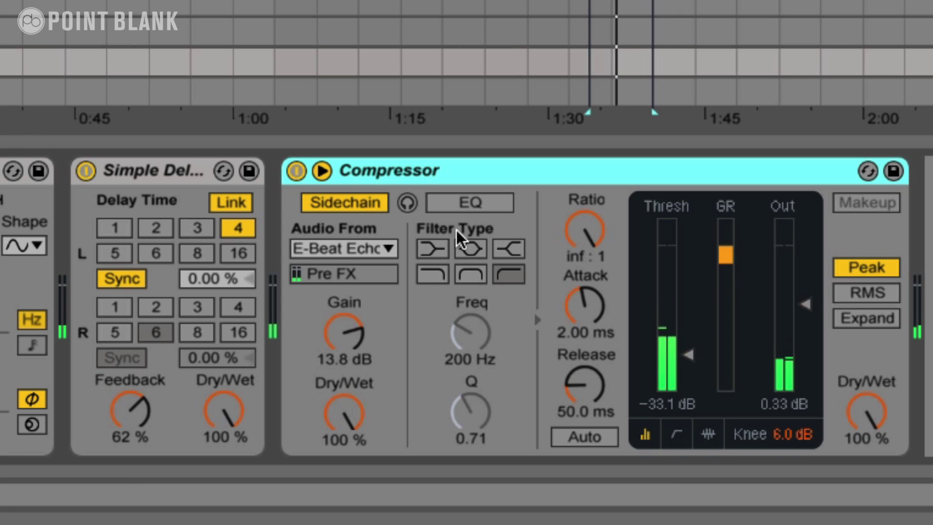
pyautogui.click(544, 171)
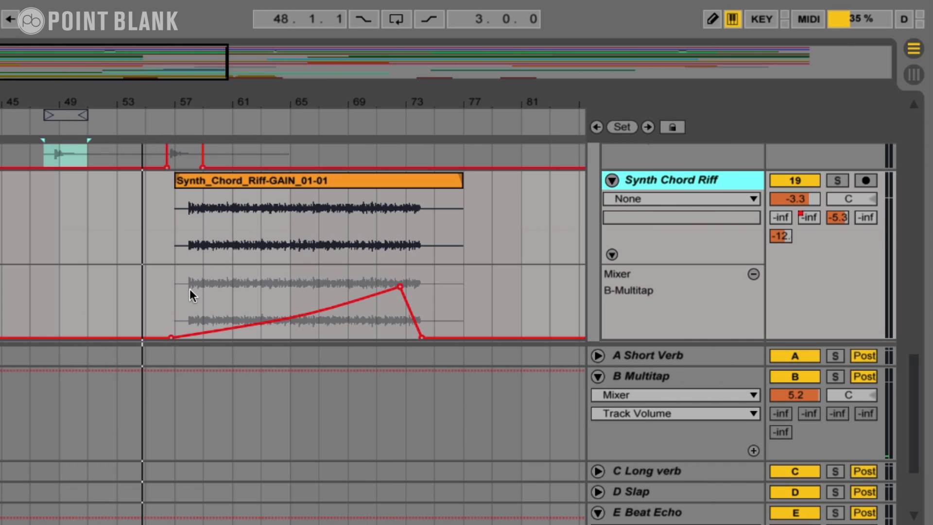
# Step: Play the Synth Chord Riff clip from near its start and examine its rising B-Multitap send automation
pyautogui.click(189, 292)
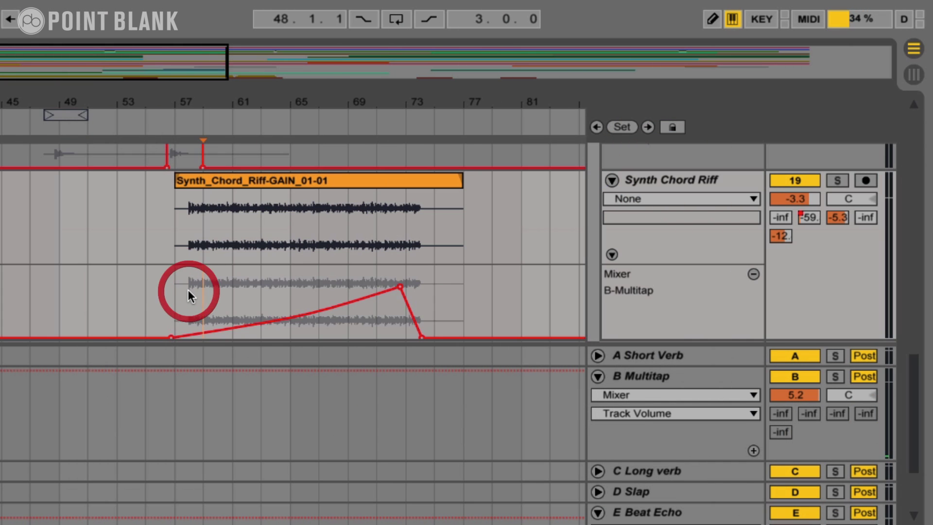
pyautogui.press('space')
pyautogui.click(675, 296)
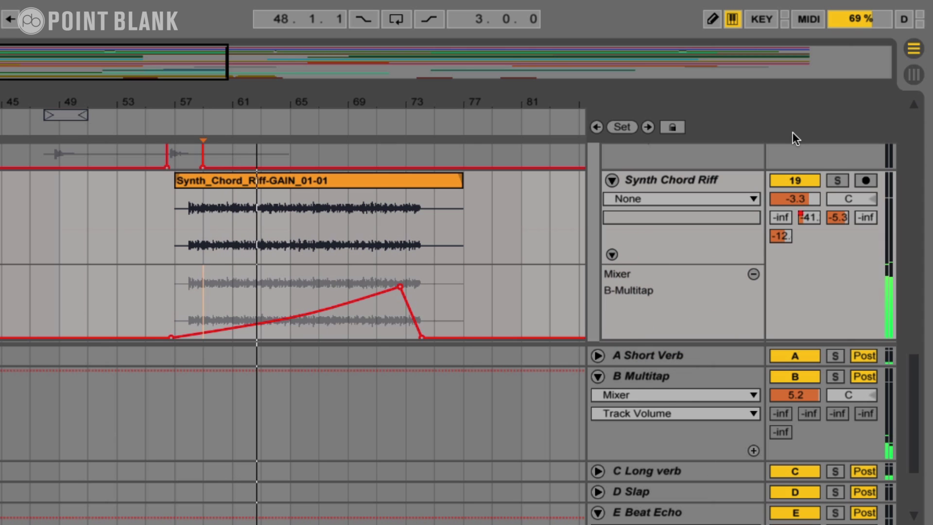
# Step: Solo the Synth Chord Riff and play it while switching EQ Eight band 2 off and on to compare the sound
pyautogui.click(837, 180)
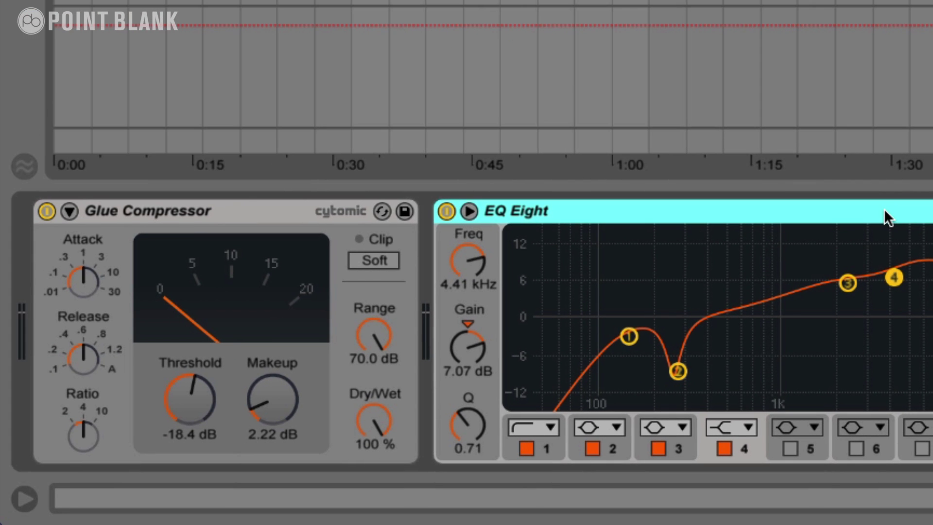
pyautogui.press('space')
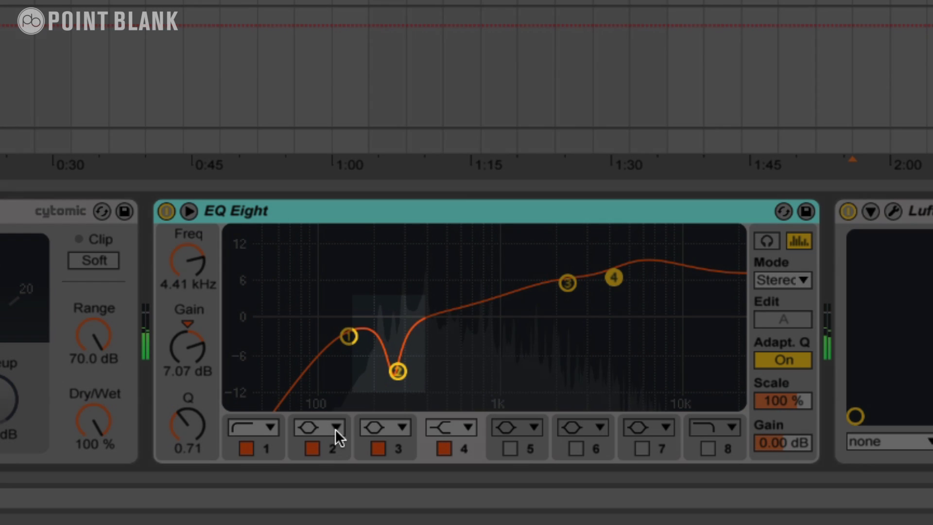
pyautogui.click(309, 447)
pyautogui.click(309, 447)
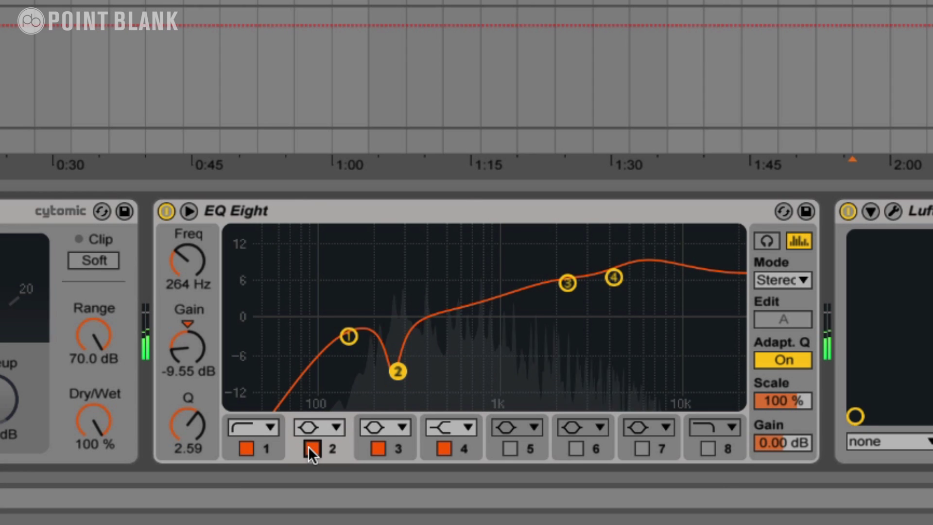
pyautogui.click(308, 446)
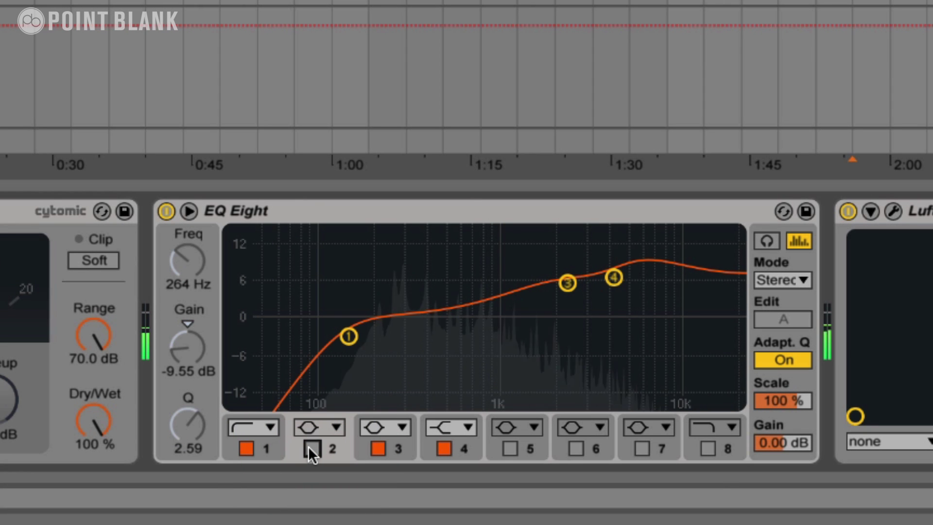
pyautogui.click(310, 447)
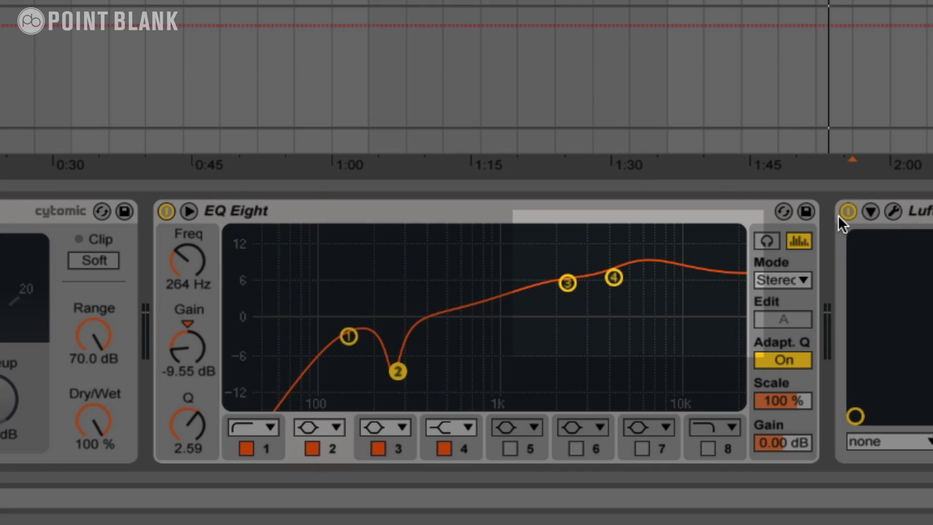
pyautogui.press('space')
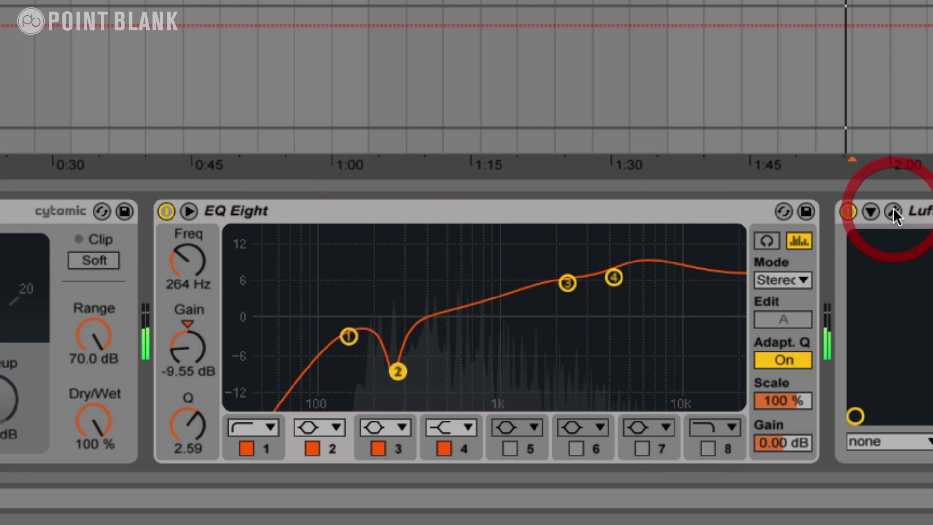